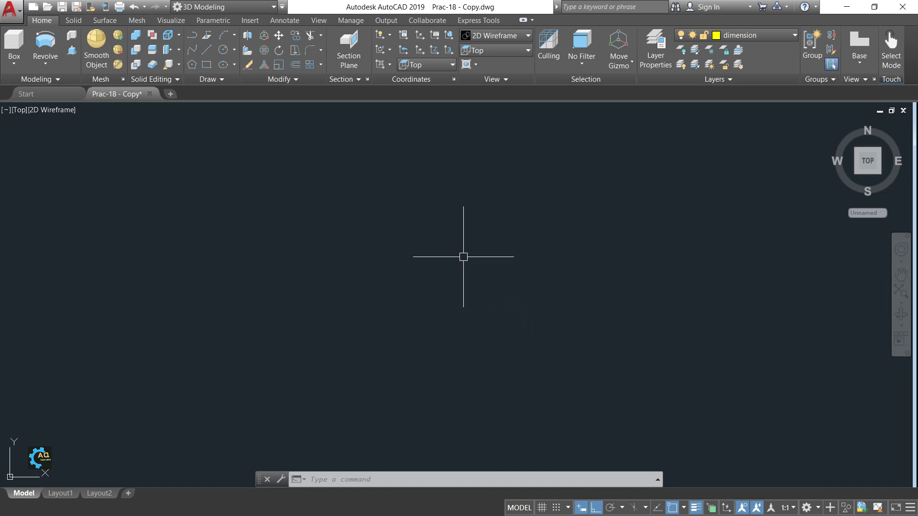
# Step: Browse the other solid-creation options, then draw a 15-unit vertical line downward
pyautogui.click(47, 63)
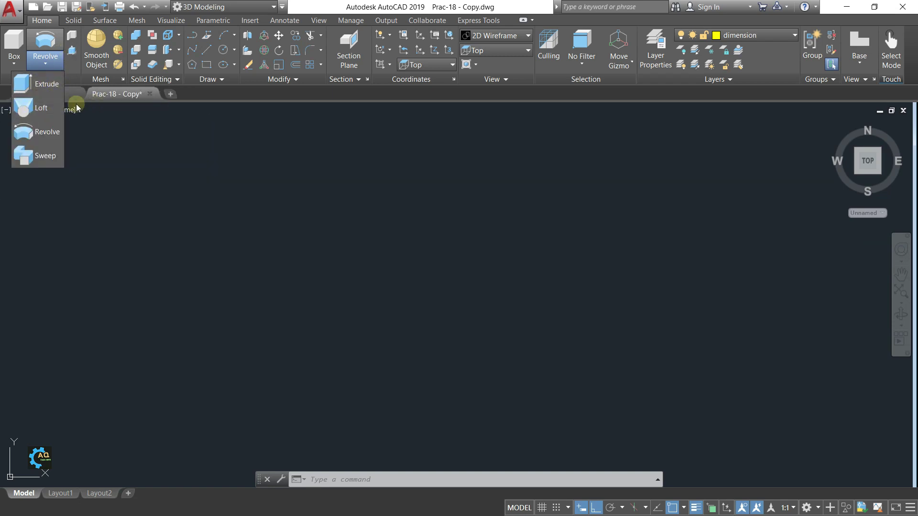
pyautogui.click(378, 221)
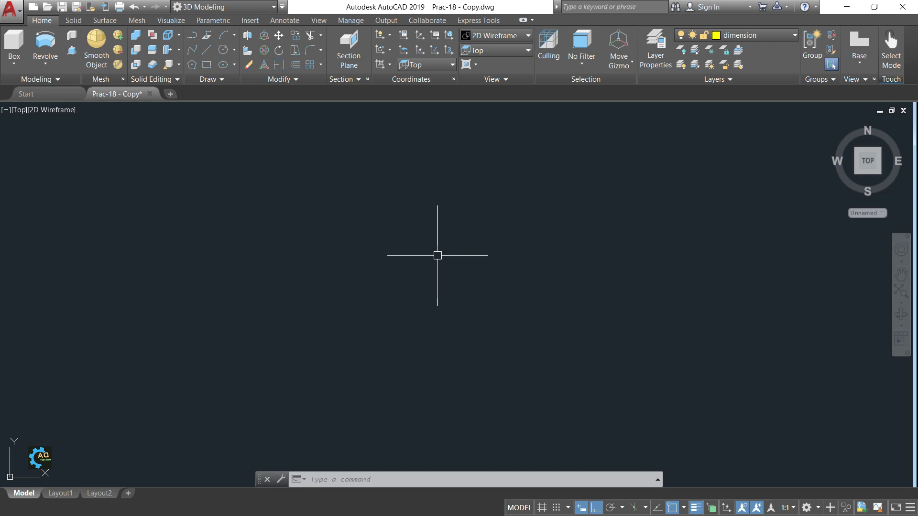
pyautogui.write('l')
pyautogui.press('Return')
pyautogui.click(396, 168)
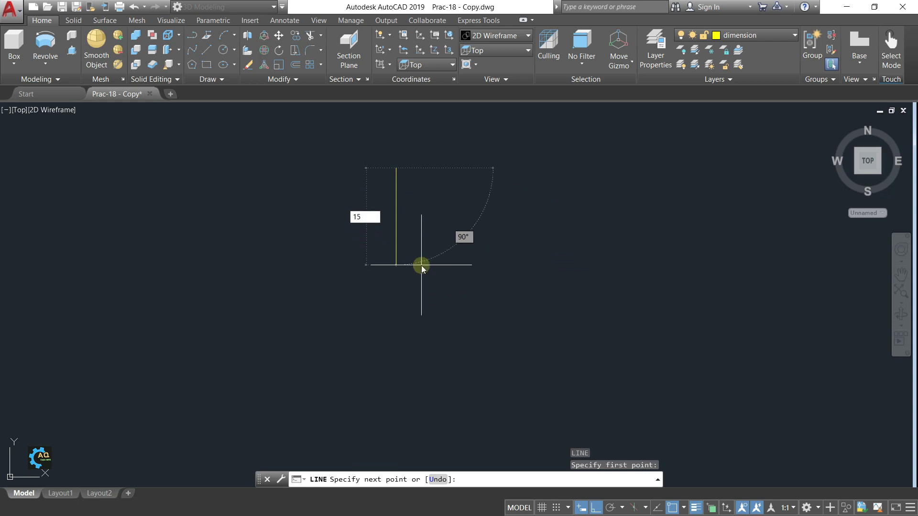
pyautogui.write('15')
pyautogui.press('Return')
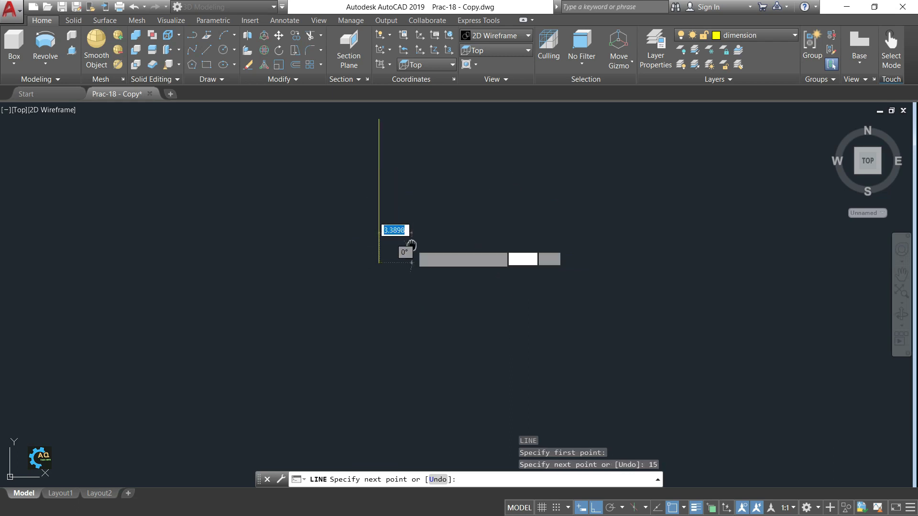
# Step: Add a 5-unit horizontal line to the right at its base, completing the L
pyautogui.scroll(5, 420, 263)
pyautogui.moveTo(428, 288); pyautogui.dragTo(445, 316, button='middle')
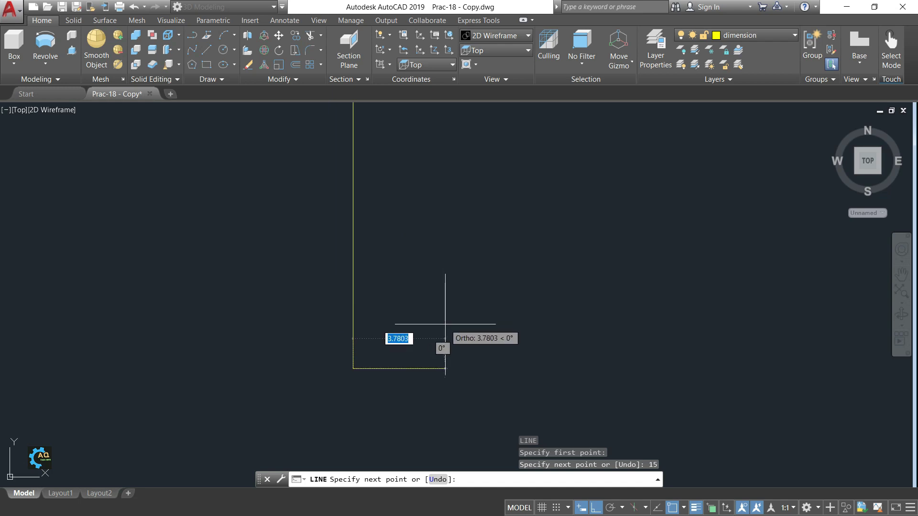
pyautogui.scroll(-5, 443, 318)
pyautogui.scroll(3, 473, 330)
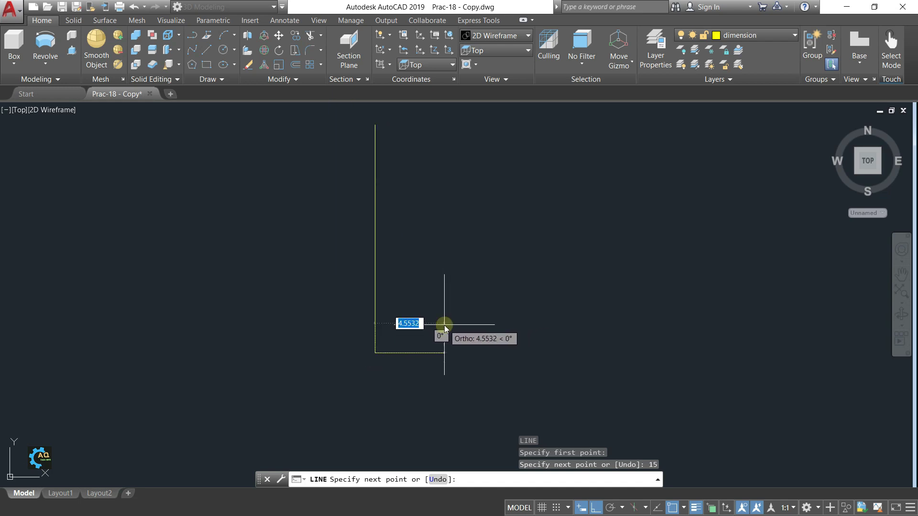
pyautogui.write('5')
pyautogui.press('Return')
pyautogui.press('Escape')
pyautogui.moveTo(440, 304); pyautogui.dragTo(445, 296, button='middle')
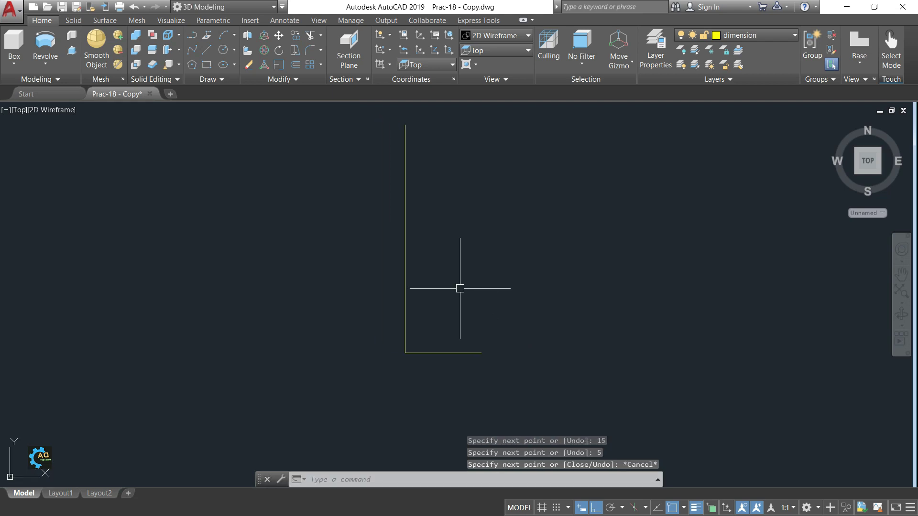
# Step: Start FILLET and choose the Radius option to set a new radius
pyautogui.write('f')
pyautogui.press('Return')
pyautogui.write('r')
pyautogui.press('Return')
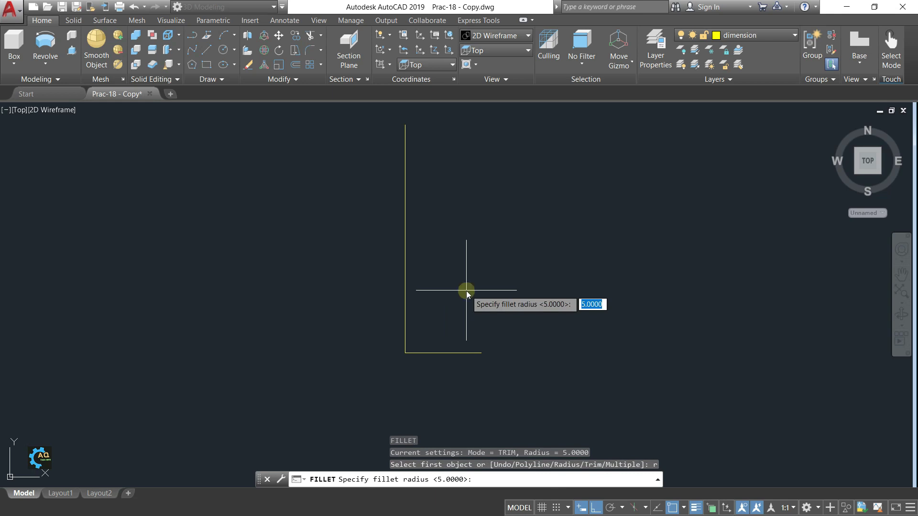
# Step: Round the corner between the vertical and horizontal lines with a 2.5 radius fillet
pyautogui.press('Return')
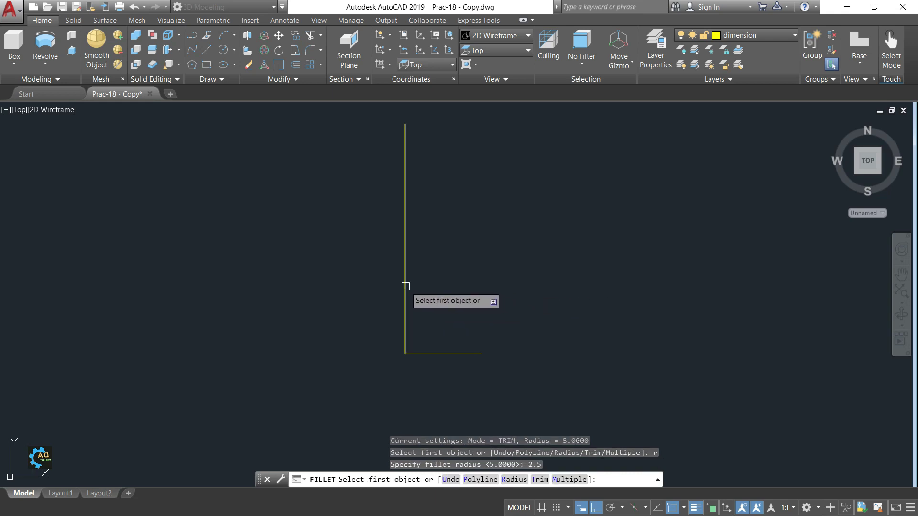
pyautogui.click(405, 293)
pyautogui.click(445, 353)
pyautogui.press('Escape')
pyautogui.moveTo(475, 293); pyautogui.dragTo(473, 294, button='middle')
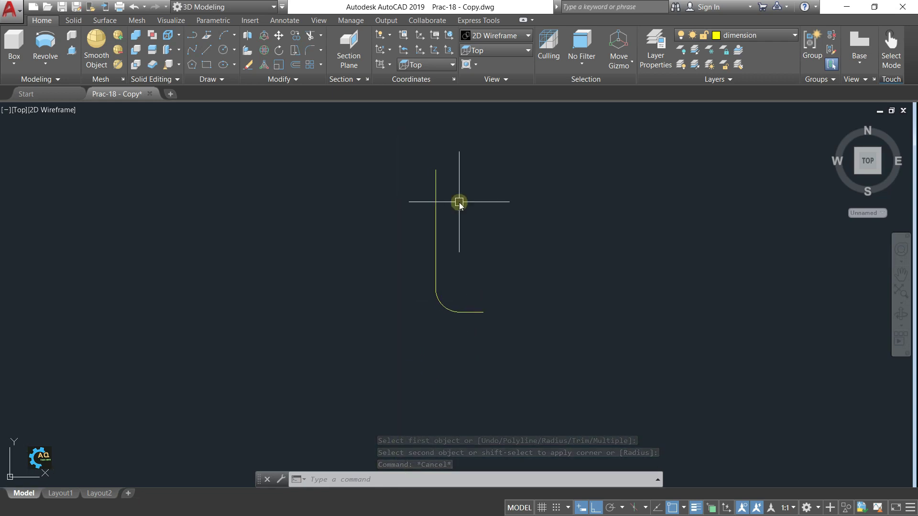
# Step: Join the two lines and the fillet arc into one polyline
pyautogui.write('j')
pyautogui.press('Return')
pyautogui.click(492, 159)
pyautogui.click(401, 333)
pyautogui.press('Return')
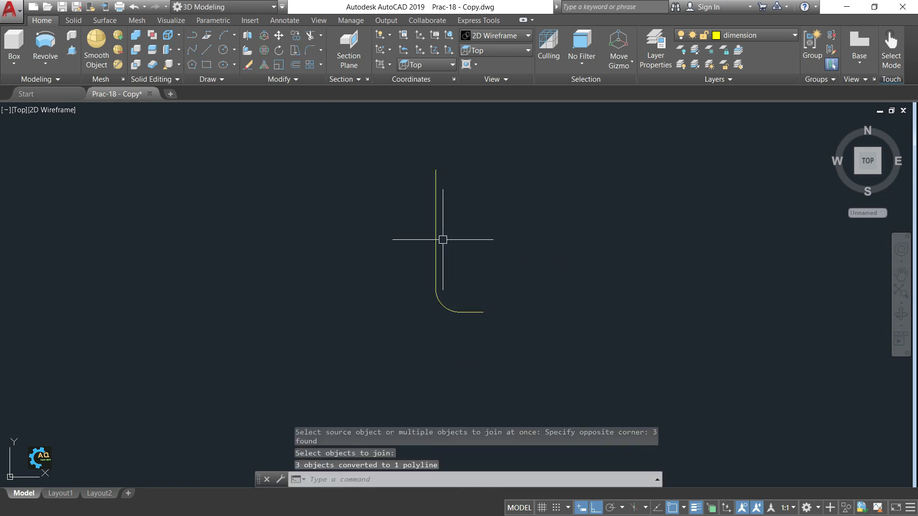
# Step: Offset the polyline 0.5 to the left to make a parallel copy
pyautogui.write('o')
pyautogui.press('Return')
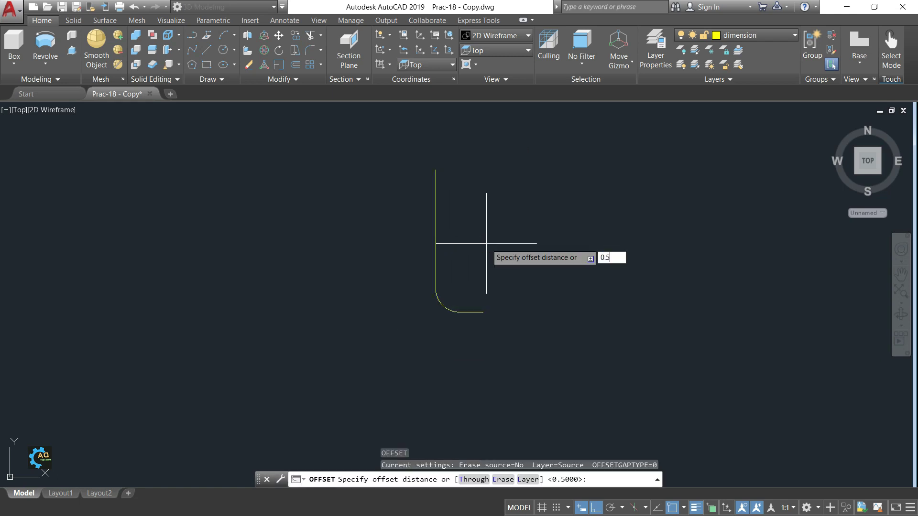
pyautogui.press('Return')
pyautogui.click(436, 200)
pyautogui.press('Escape')
pyautogui.scroll(2, 428, 204)
pyautogui.scroll(1, 423, 205)
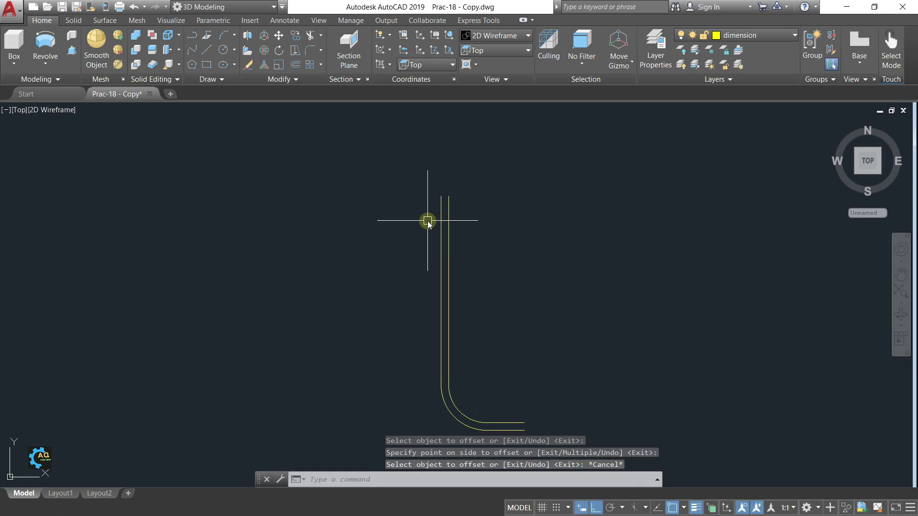
pyautogui.press('Return')
# Step: Draw a 0.5 segment leftward from the top of the inner edge
pyautogui.click(441, 195)
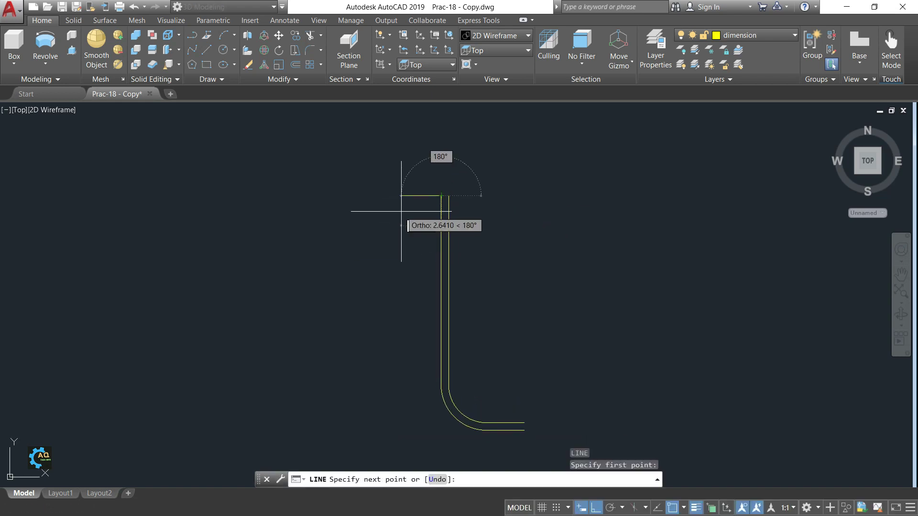
pyautogui.scroll(2, 407, 209)
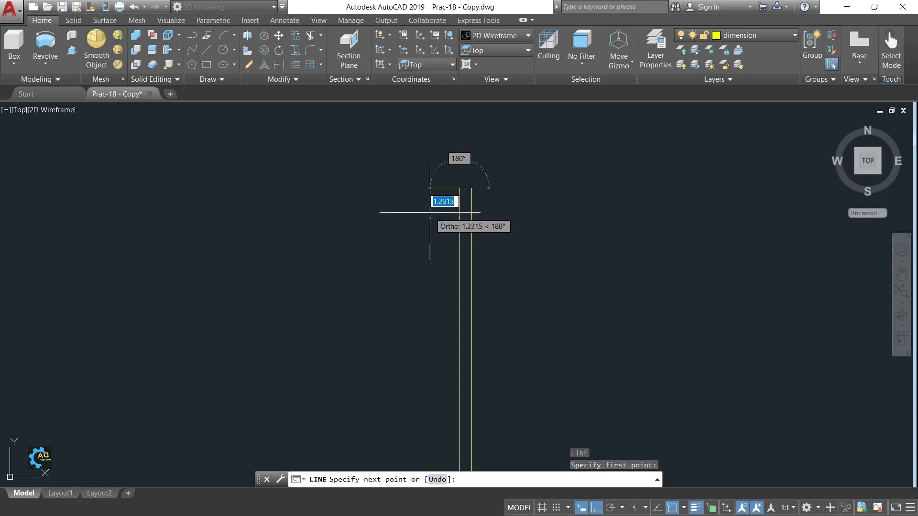
pyautogui.scroll(2, 446, 197)
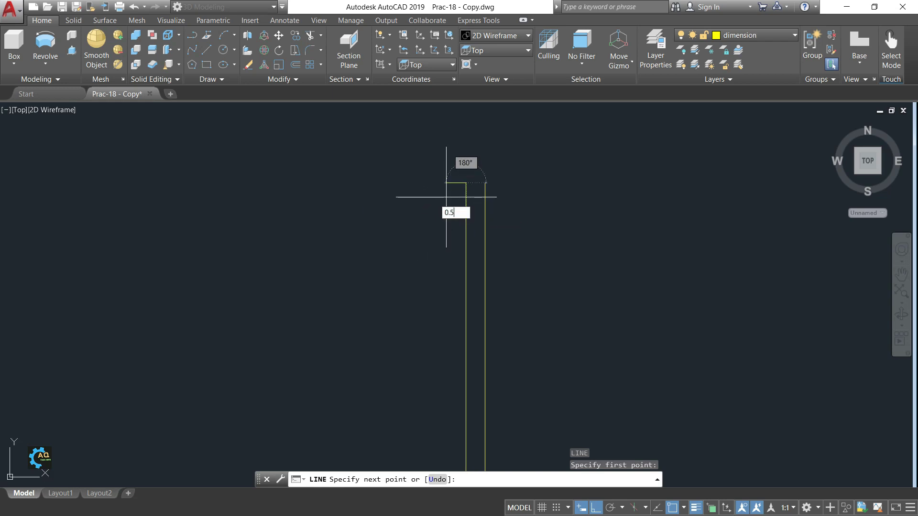
pyautogui.press('Return')
pyautogui.press('Escape')
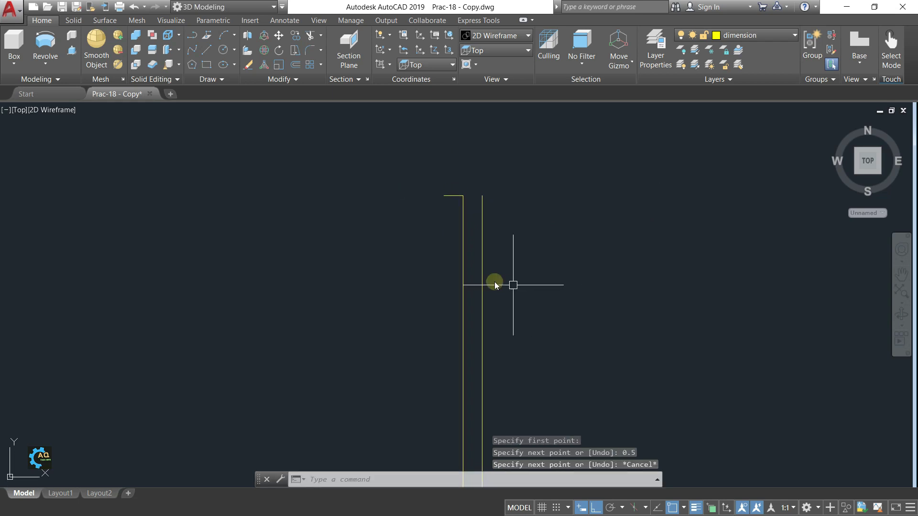
# Step: Add a 0.5 upward segment at the outer edge and a vertical lip segment
pyautogui.press('Return')
pyautogui.click(482, 195)
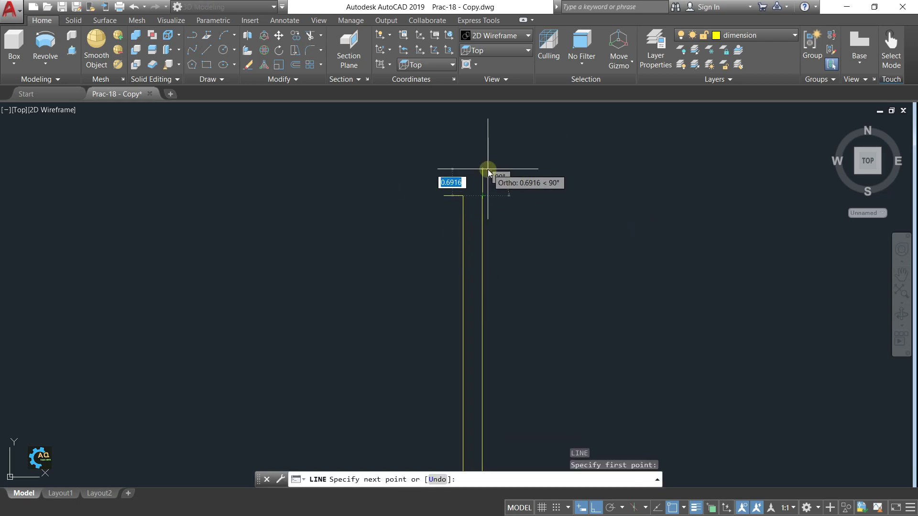
pyautogui.press('Return')
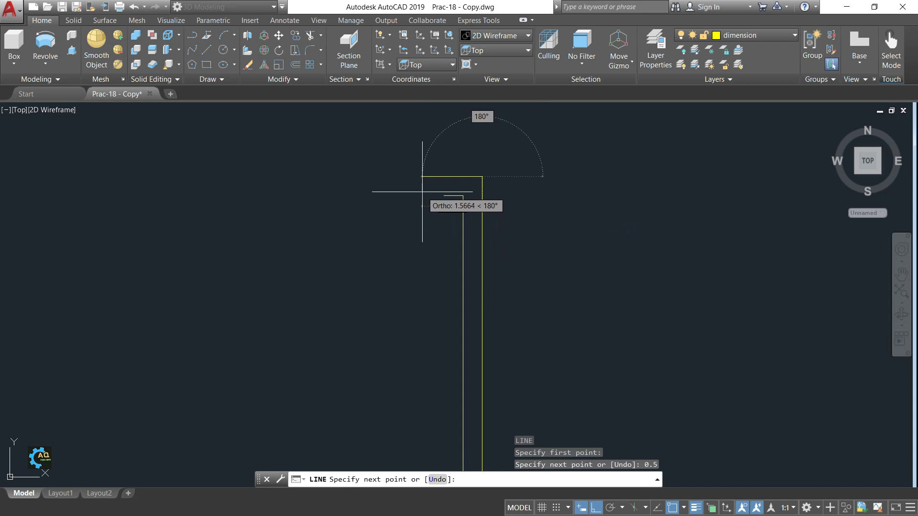
pyautogui.scroll(1, 423, 192)
pyautogui.press('Escape')
pyautogui.press('Return')
pyautogui.click(455, 198)
pyautogui.click(455, 134)
pyautogui.press('Escape')
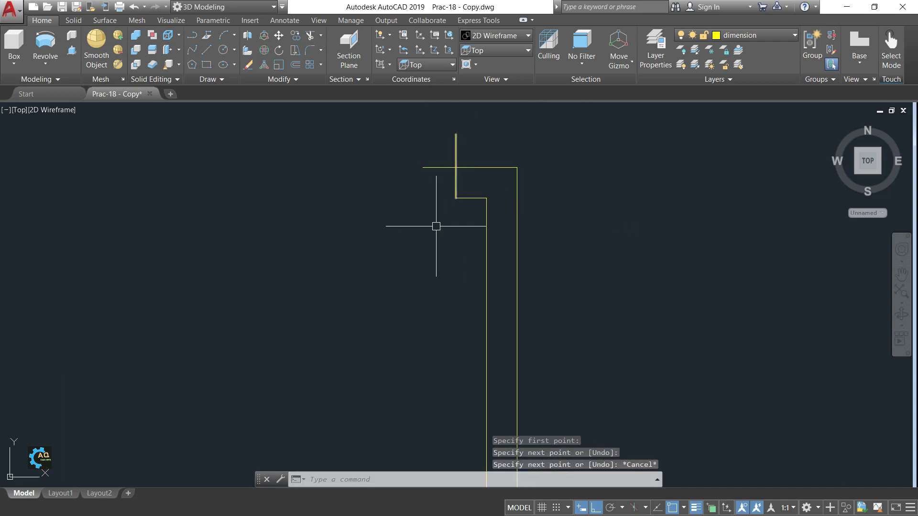
pyautogui.press('Escape')
# Step: Trim away the overhanging line stubs at the top lip
pyautogui.write('tr')
pyautogui.press('Return')
pyautogui.press('Return')
pyautogui.click(451, 152)
pyautogui.click(450, 173)
pyautogui.click(453, 154)
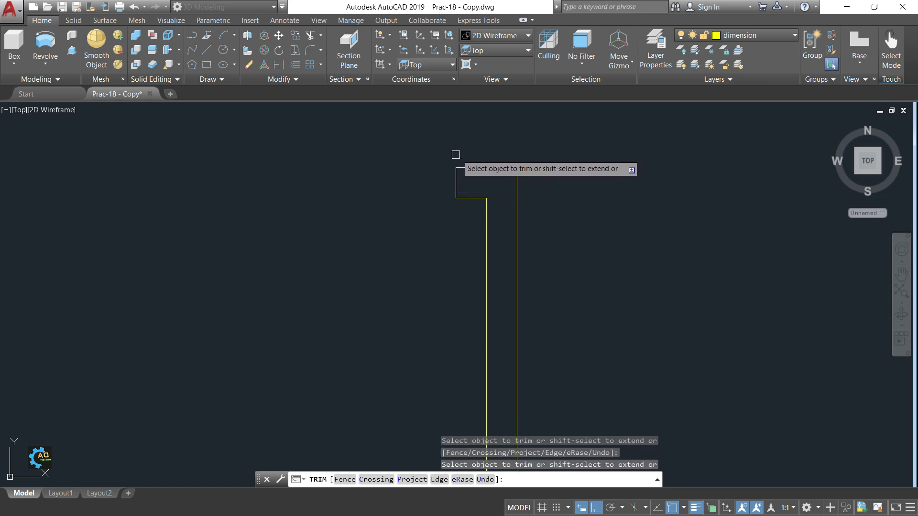
pyautogui.press('Escape')
pyautogui.scroll(-2, 454, 172)
pyautogui.scroll(-1, 455, 172)
# Step: Window-select the whole outline and join its seven pieces into one polyline
pyautogui.click(563, 173)
pyautogui.click(407, 363)
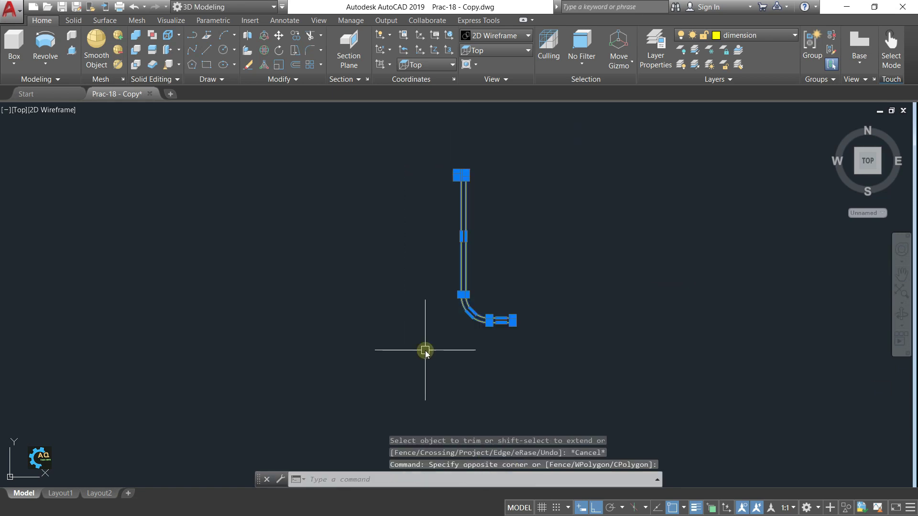
pyautogui.write('j')
pyautogui.press('Return')
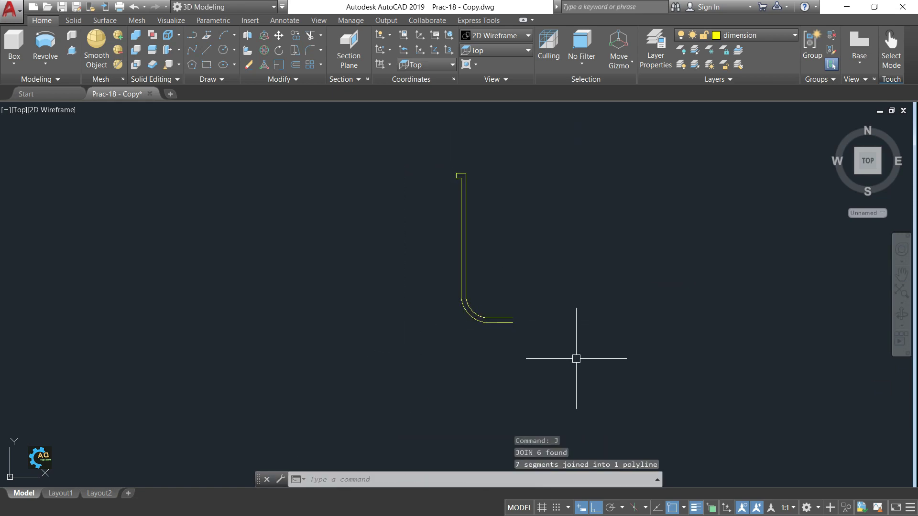
pyautogui.press('Return')
# Step: Cap the base's open end with a line and join it into the closed outline
pyautogui.click(513, 319)
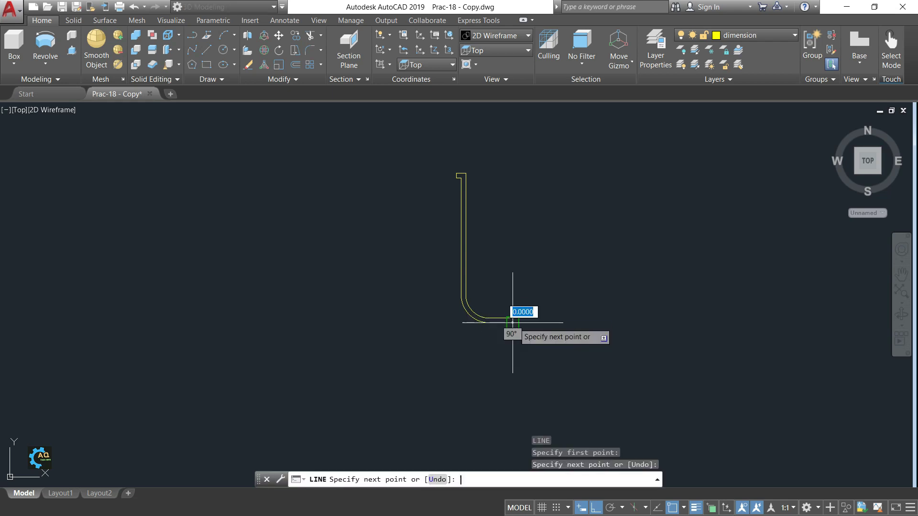
pyautogui.press('Escape')
pyautogui.write('j')
pyautogui.press('Return')
pyautogui.click(606, 170)
pyautogui.click(487, 327)
pyautogui.press('Return')
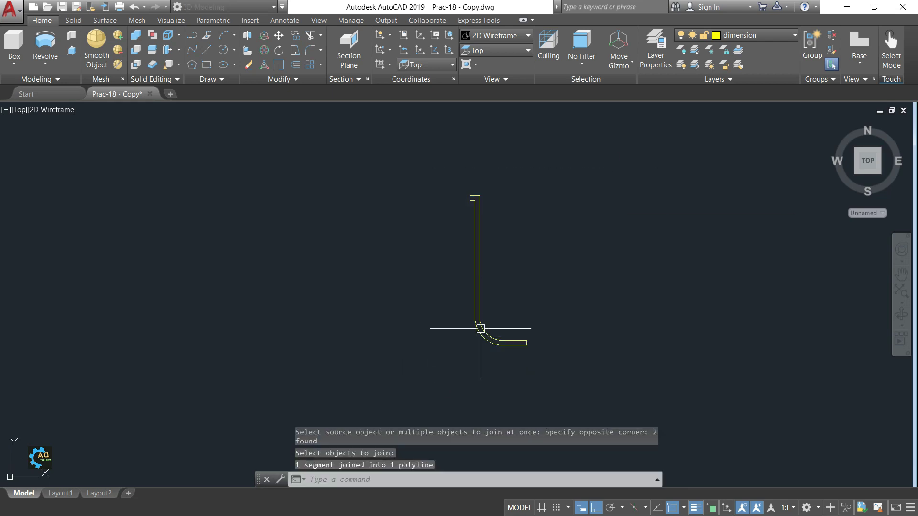
pyautogui.click(481, 312)
pyautogui.press('Escape')
# Step: Zoom and pan to centre the enlarged profile in the view
pyautogui.moveTo(502, 322); pyautogui.dragTo(466, 335, button='middle')
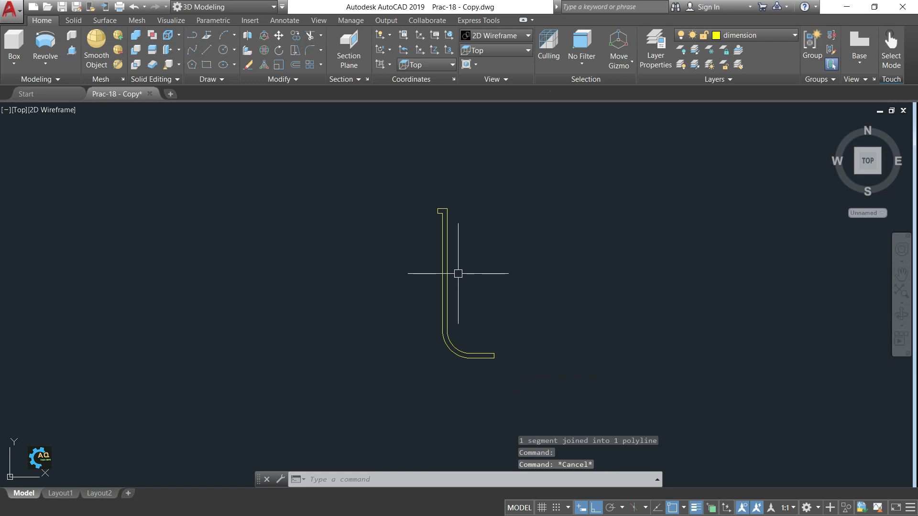
pyautogui.scroll(1, 449, 210)
pyautogui.scroll(2, 502, 332)
pyautogui.moveTo(502, 332); pyautogui.dragTo(525, 359, button='middle')
pyautogui.scroll(-2, 511, 336)
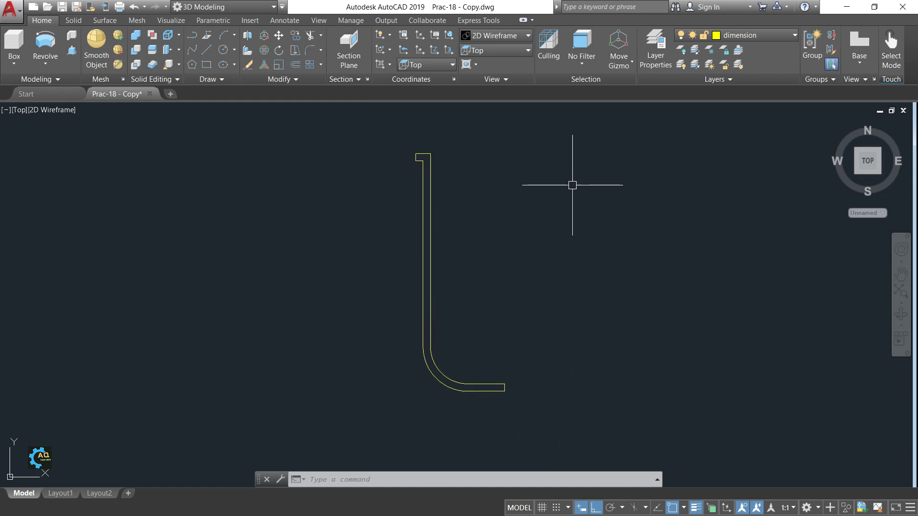
# Step: Try the SW Isometric view, orbit, then switch to the Top view
pyautogui.click(526, 51)
pyautogui.click(488, 136)
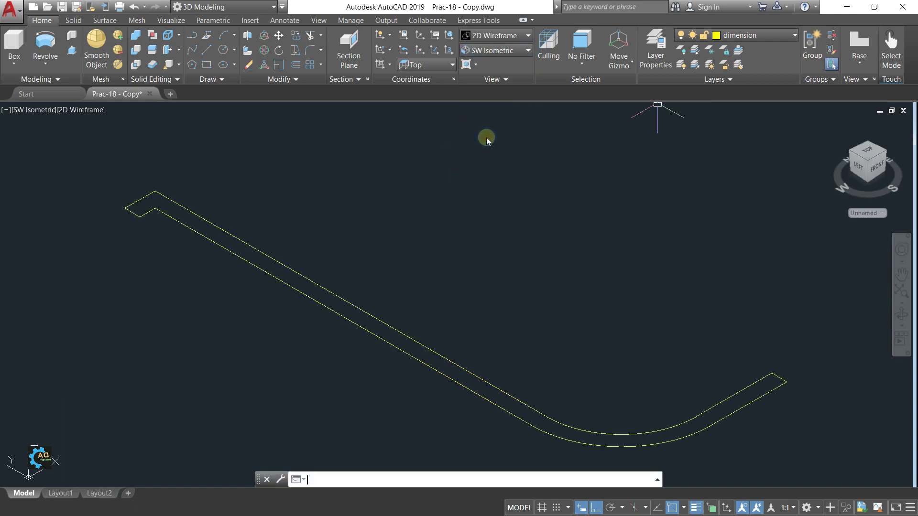
pyautogui.scroll(2, 478, 240)
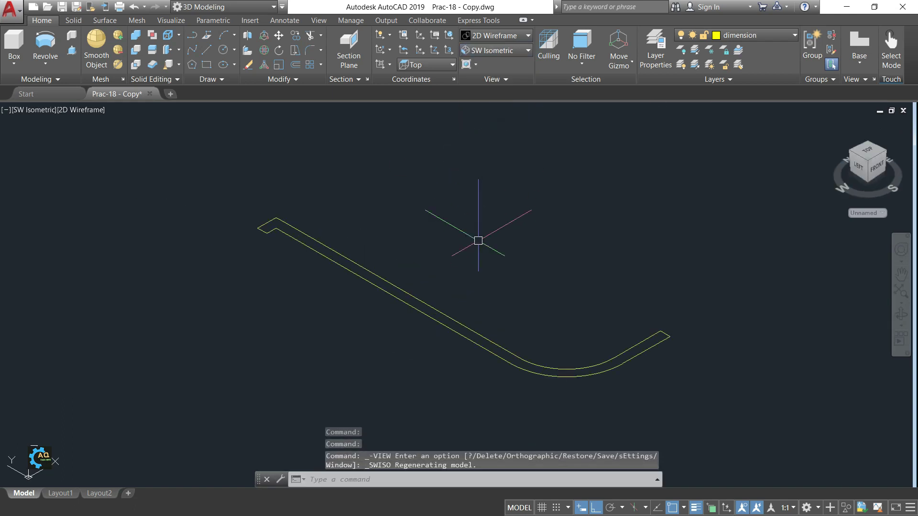
pyautogui.moveTo(628, 269)
pyautogui.keyDown('shift'); pyautogui.mouseDown(button='middle')
pyautogui.moveTo(567, 372)
pyautogui.moveTo(561, 344)
pyautogui.mouseUp(button='middle'); pyautogui.keyUp('shift')
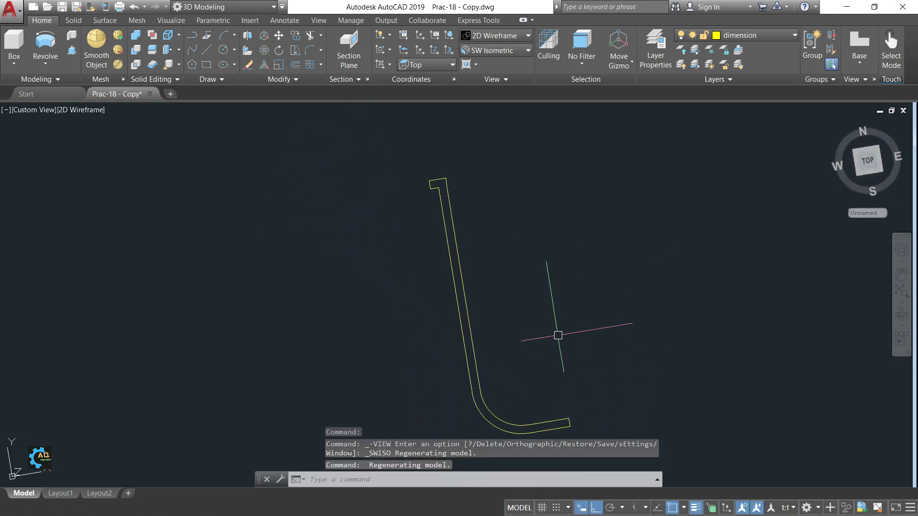
pyautogui.click(867, 164)
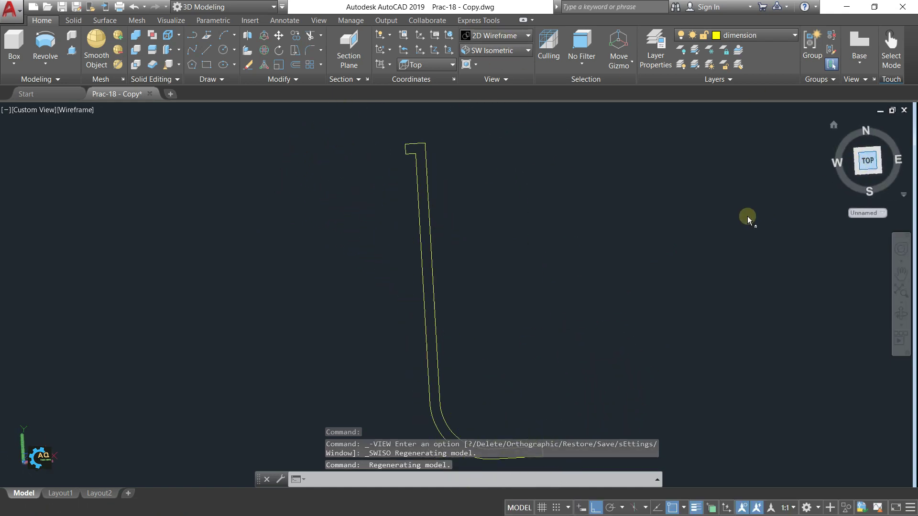
# Step: Settle on SW Isometric after undoing NE Isometric, panning the profile left
pyautogui.click(528, 54)
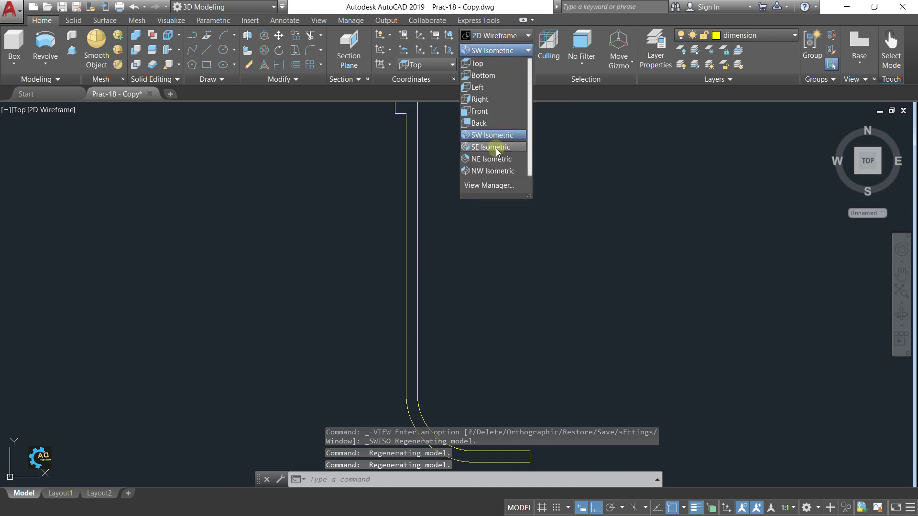
pyautogui.click(498, 159)
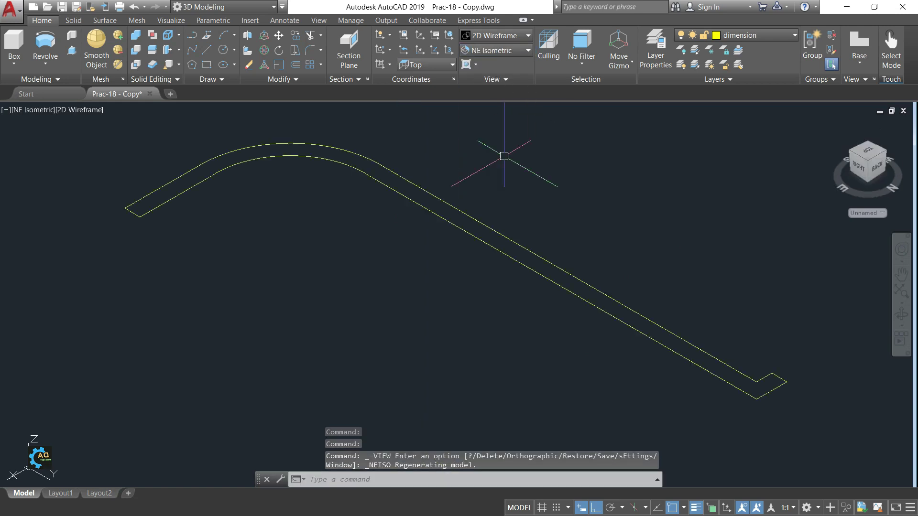
pyautogui.hotkey('ctrl', 'z')
pyautogui.click(514, 55)
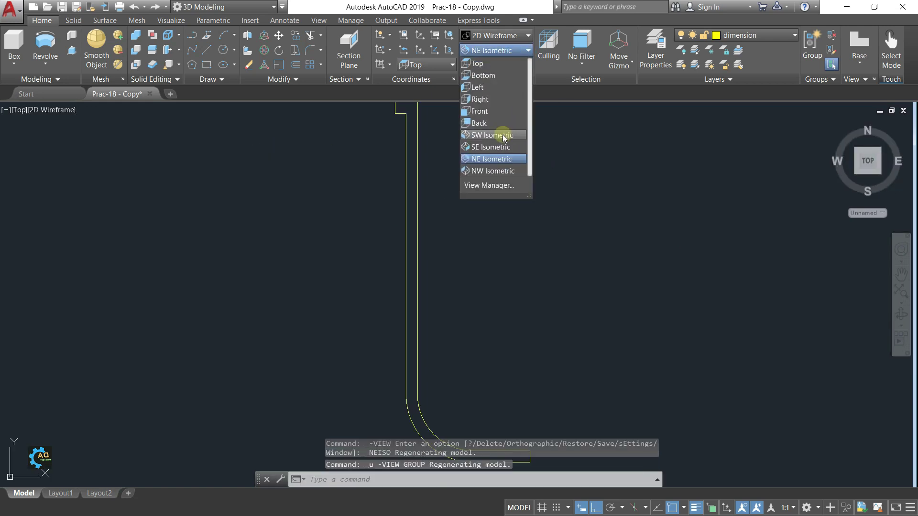
pyautogui.click(504, 138)
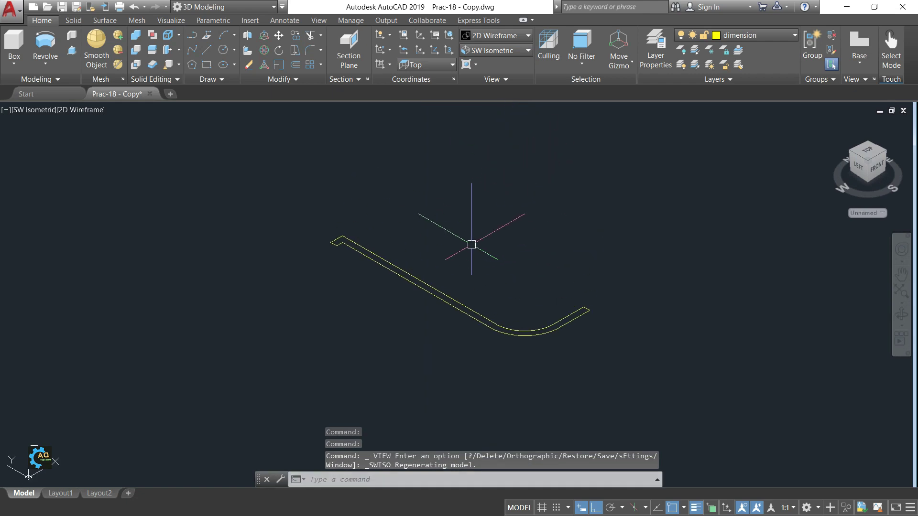
pyautogui.moveTo(471, 244); pyautogui.dragTo(413, 246, button='middle')
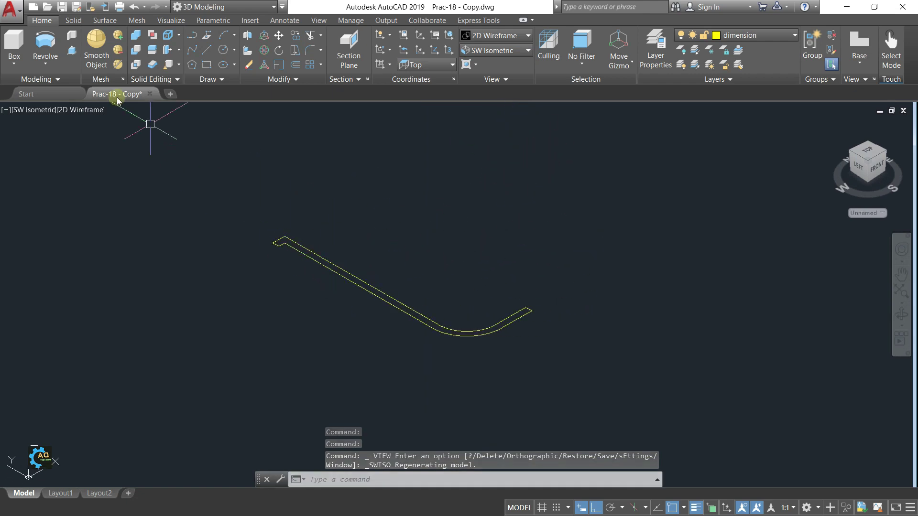
pyautogui.click(42, 44)
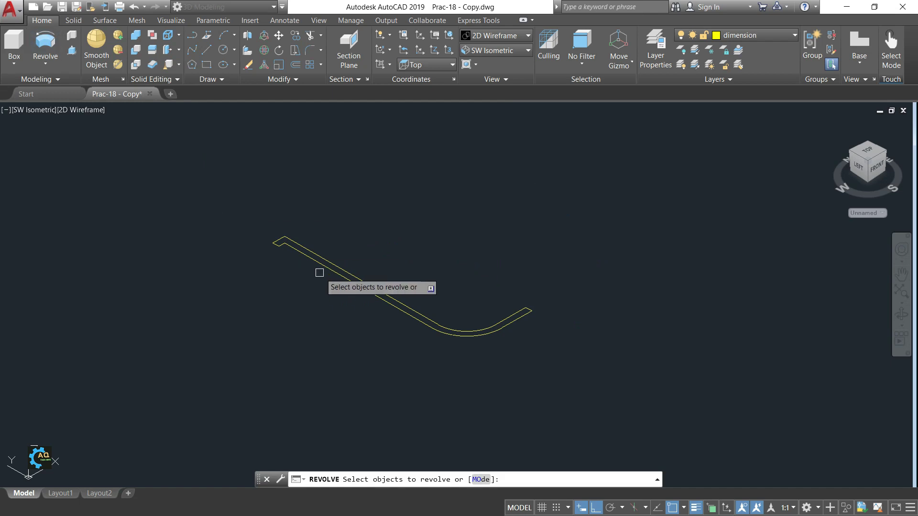
# Step: Revolve the lipped profile 360° about an axis starting at its right end
pyautogui.click(330, 263)
pyautogui.press('Return')
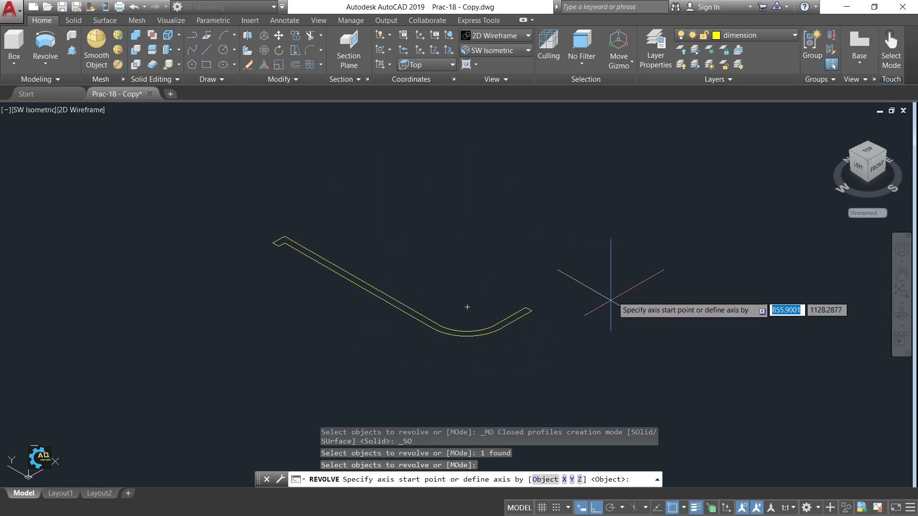
pyautogui.click(529, 309)
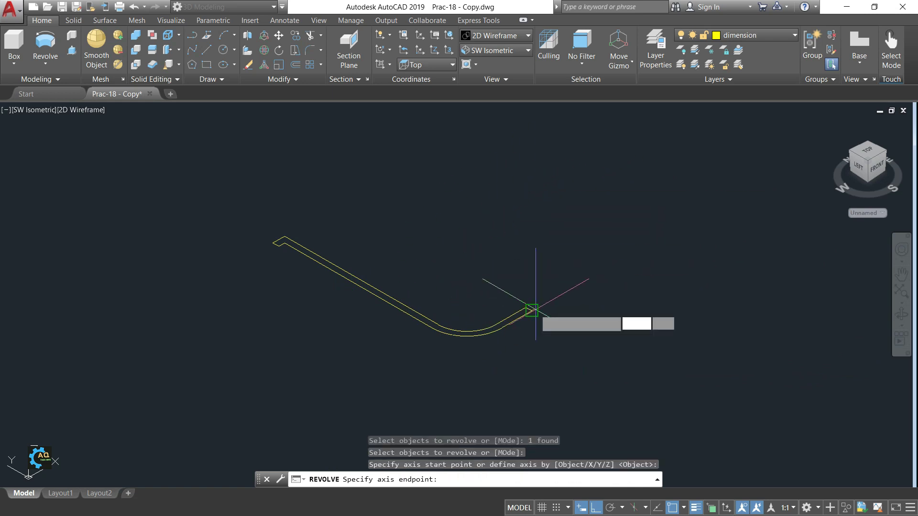
pyautogui.click(329, 190)
pyautogui.write('360')
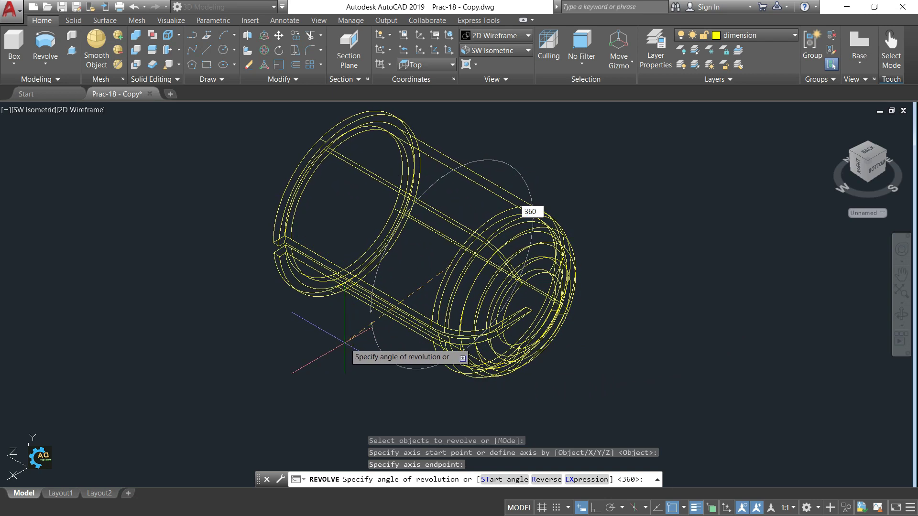
pyautogui.press('Return')
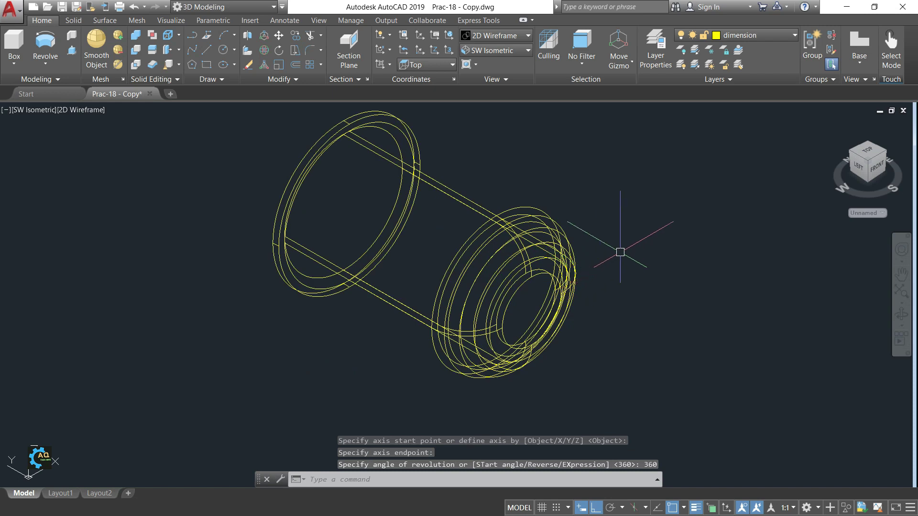
pyautogui.scroll(-2, 532, 204)
pyautogui.scroll(4, 530, 158)
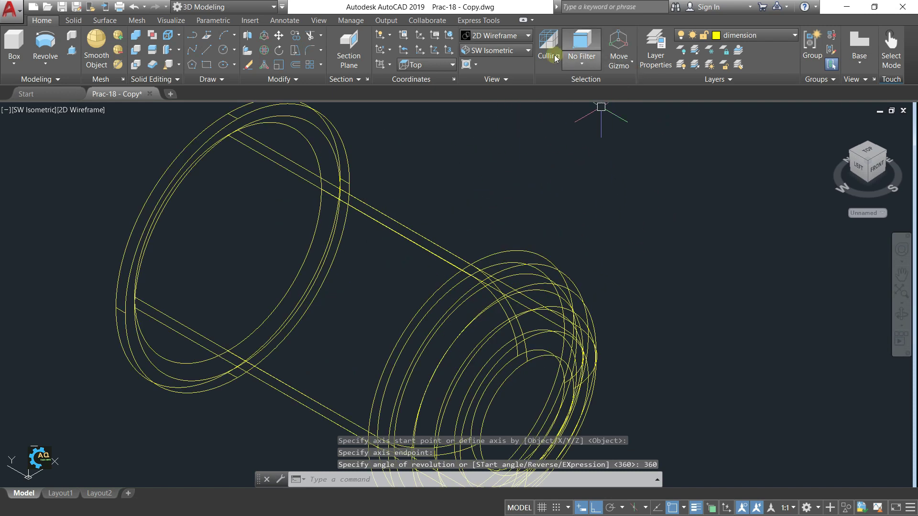
pyautogui.click(526, 36)
# Step: Apply the Shaded with edges visual style and orbit the cup from above
pyautogui.click(403, 98)
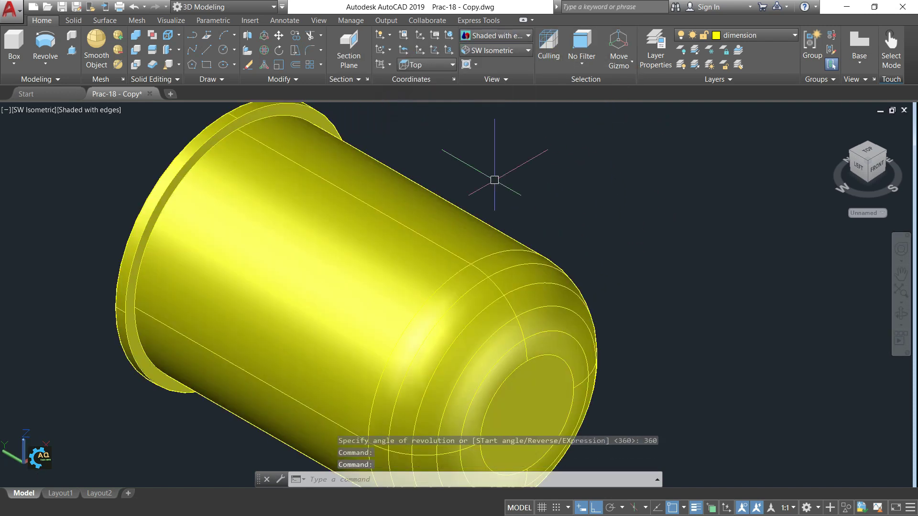
pyautogui.scroll(-3, 494, 180)
pyautogui.moveTo(540, 222)
pyautogui.keyDown('shift'); pyautogui.mouseDown(button='middle')
pyautogui.moveTo(488, 322)
pyautogui.moveTo(496, 379)
pyautogui.moveTo(560, 262)
pyautogui.moveTo(496, 354)
pyautogui.mouseUp(button='middle'); pyautogui.keyUp('shift')
pyautogui.scroll(2, 496, 354)
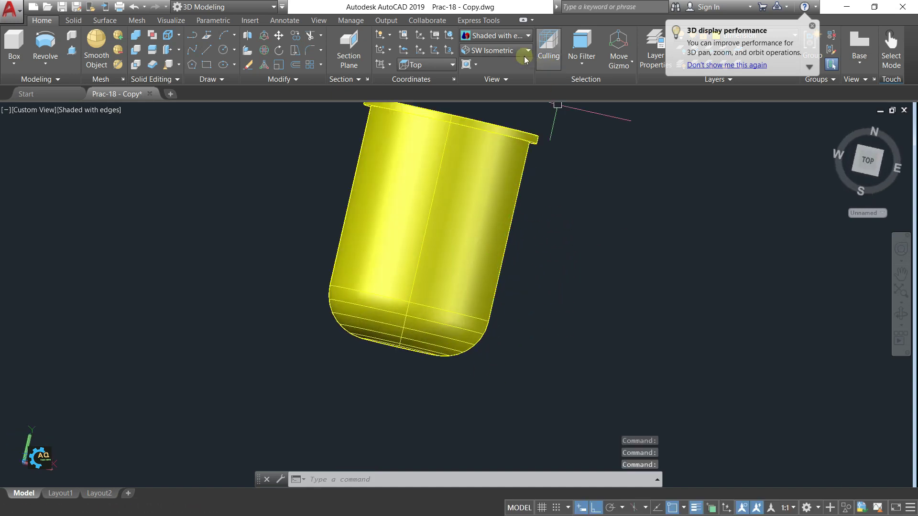
# Step: View the cup in SE Isometric, orbit it, and return to SE Isometric
pyautogui.click(502, 51)
pyautogui.click(504, 152)
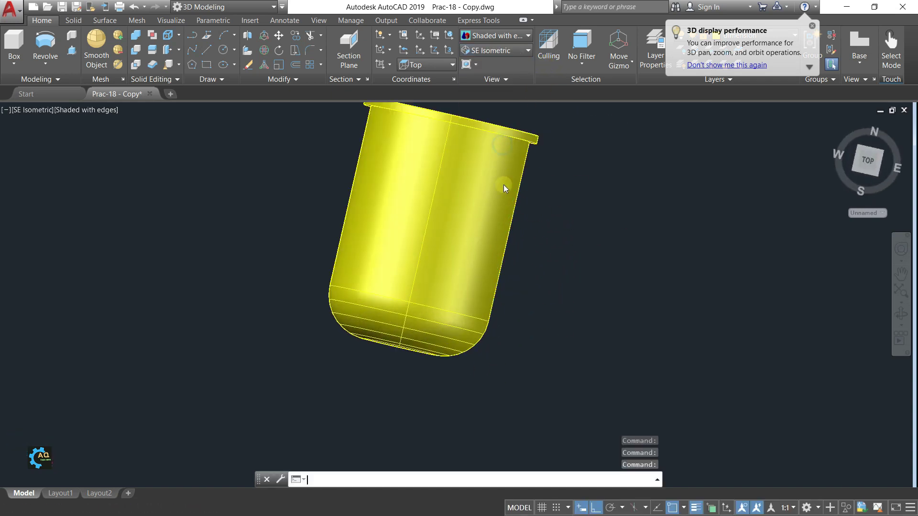
pyautogui.moveTo(456, 295)
pyautogui.keyDown('shift'); pyautogui.mouseDown(button='middle')
pyautogui.moveTo(461, 285)
pyautogui.moveTo(334, 222)
pyautogui.moveTo(402, 102)
pyautogui.moveTo(508, 209)
pyautogui.moveTo(530, 208)
pyautogui.moveTo(517, 193)
pyautogui.mouseUp(button='middle'); pyautogui.keyUp('shift')
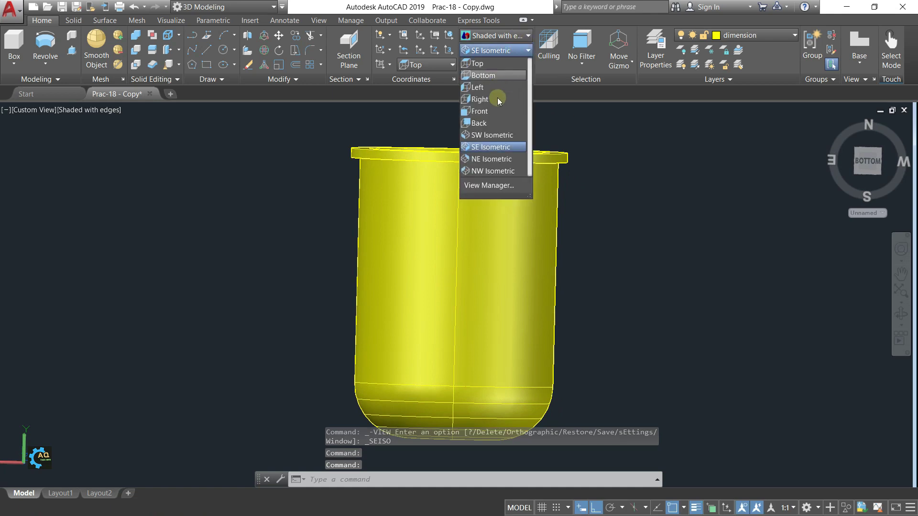
pyautogui.click(491, 148)
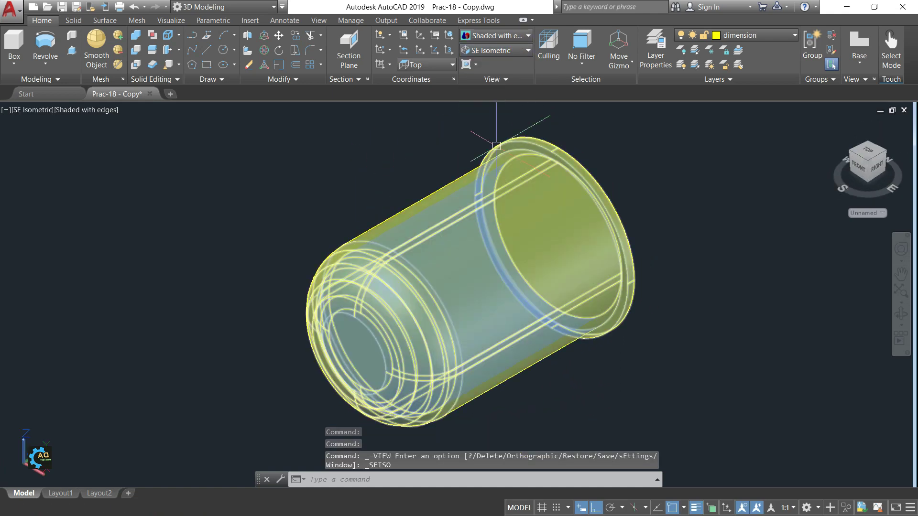
# Step: Switch to SW Isometric and orbit the cup round to a straight side view
pyautogui.click(521, 54)
pyautogui.click(506, 137)
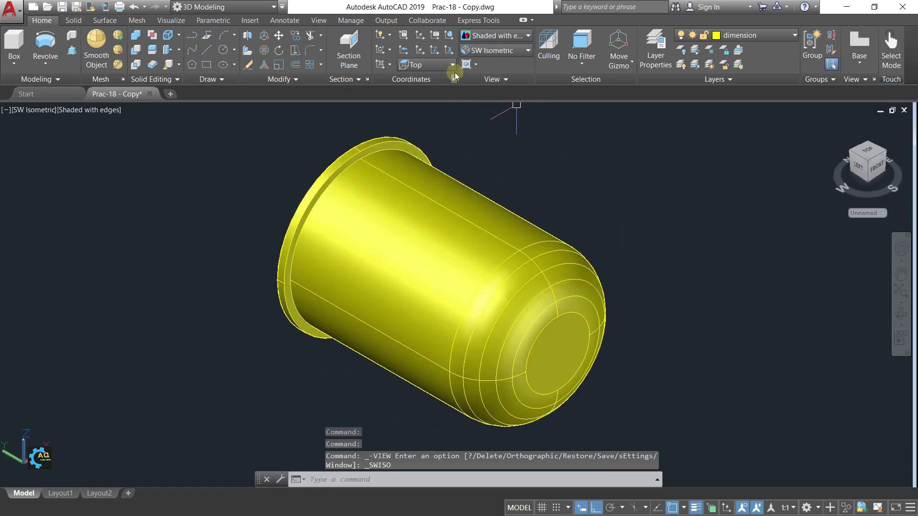
pyautogui.keyDown('shift'); pyautogui.moveTo(657, 255); pyautogui.dragTo(596, 372, button='middle'); pyautogui.keyUp('shift')
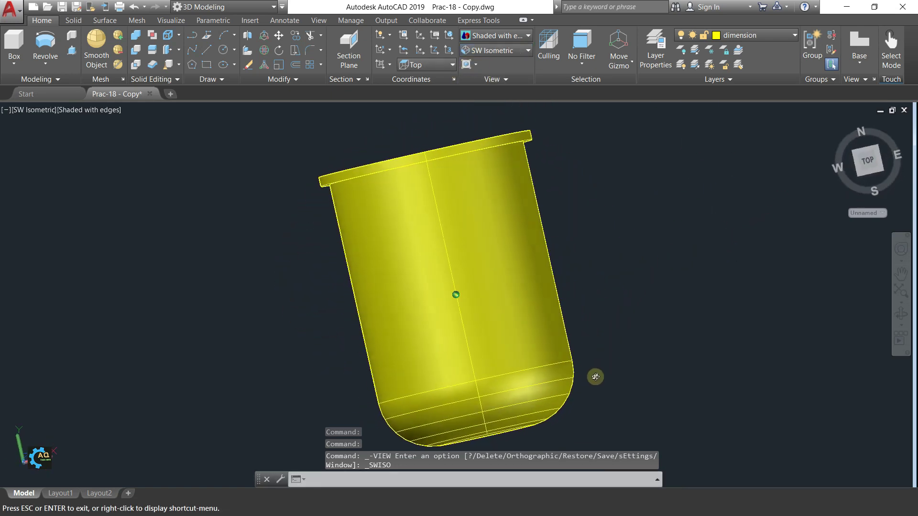
pyautogui.moveTo(529, 303)
pyautogui.keyDown('shift'); pyautogui.mouseDown(button='middle')
pyautogui.moveTo(547, 287)
pyautogui.moveTo(495, 318)
pyautogui.mouseUp(button='middle'); pyautogui.keyUp('shift')
pyautogui.scroll(1, 557, 291)
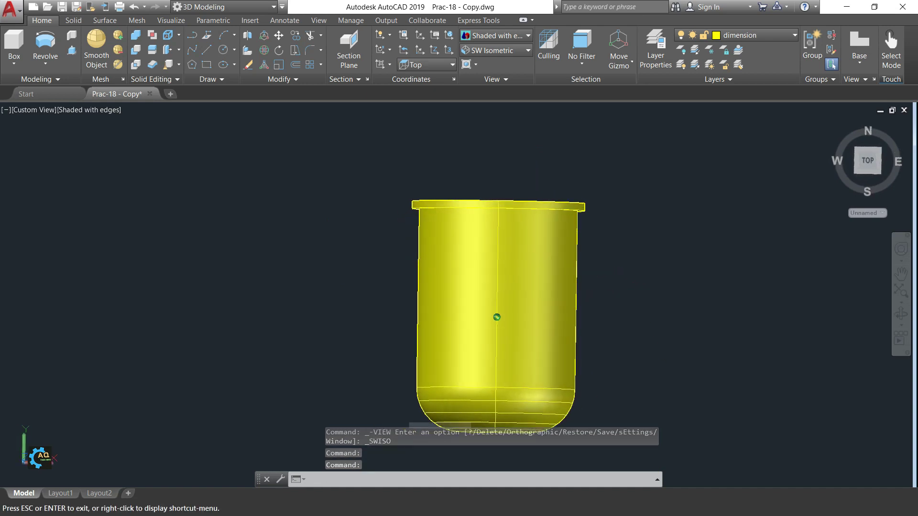
pyautogui.moveTo(591, 314); pyautogui.dragTo(627, 313, button='middle')
pyautogui.press('Escape')
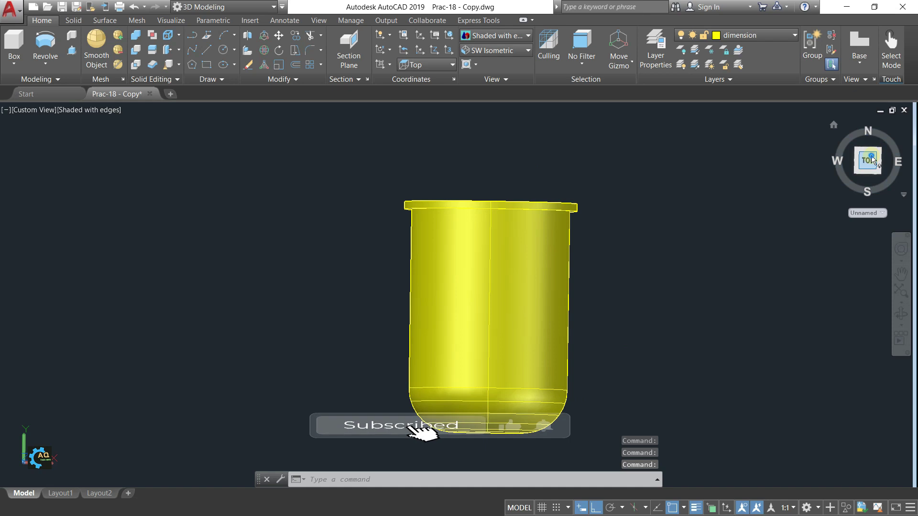
# Step: View the cup from Top, then SW Isometric and SE Isometric
pyautogui.click(867, 160)
pyautogui.click(509, 52)
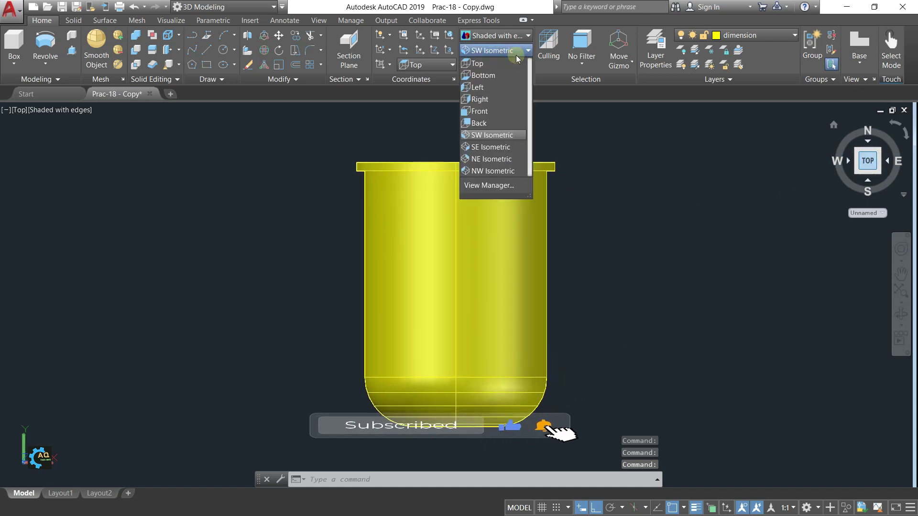
pyautogui.click(496, 137)
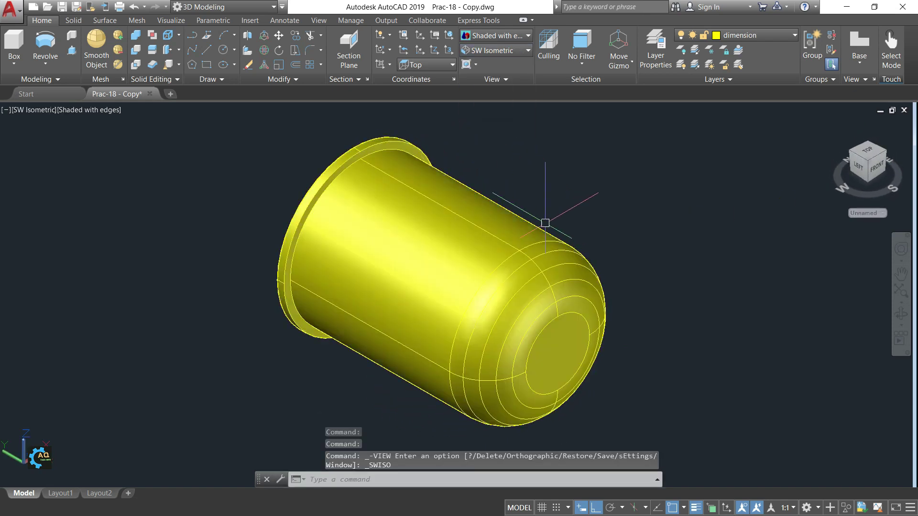
pyautogui.click(526, 50)
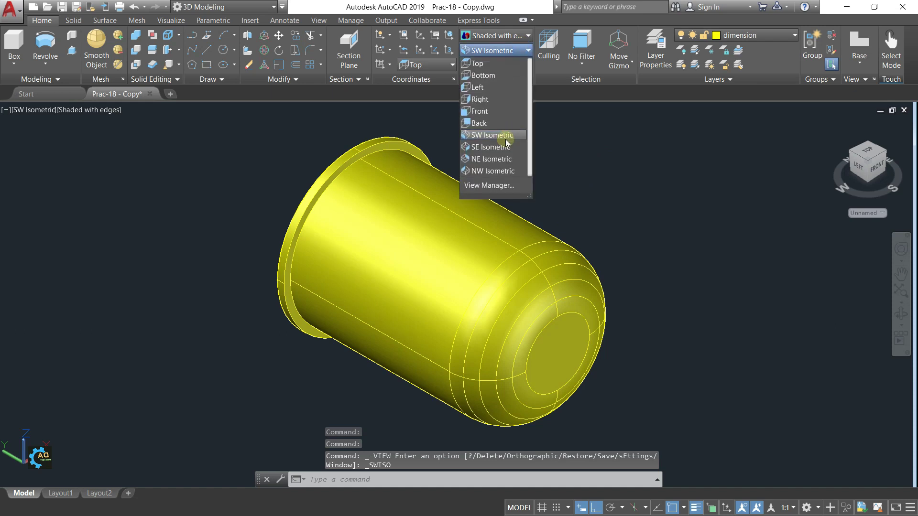
pyautogui.click(505, 148)
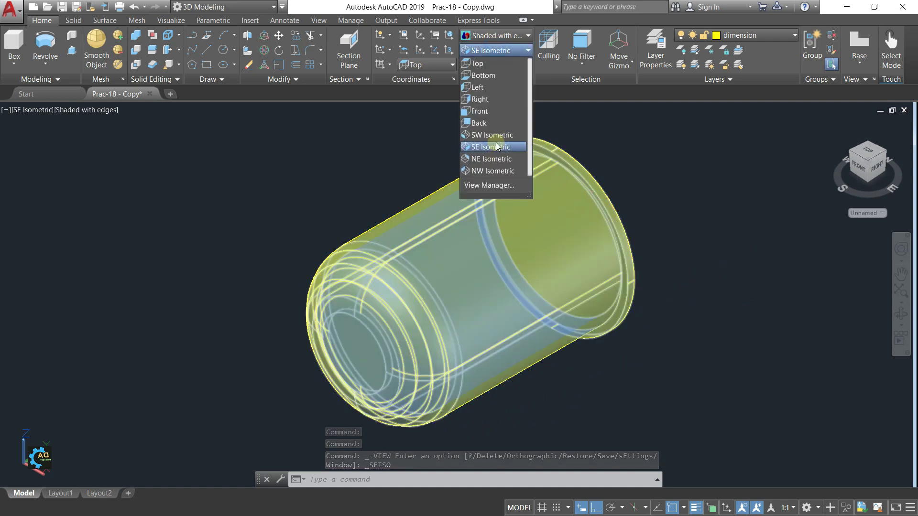
# Step: Switch to NE then NW Isometric and orbit the cup into a tilted view
pyautogui.click(494, 162)
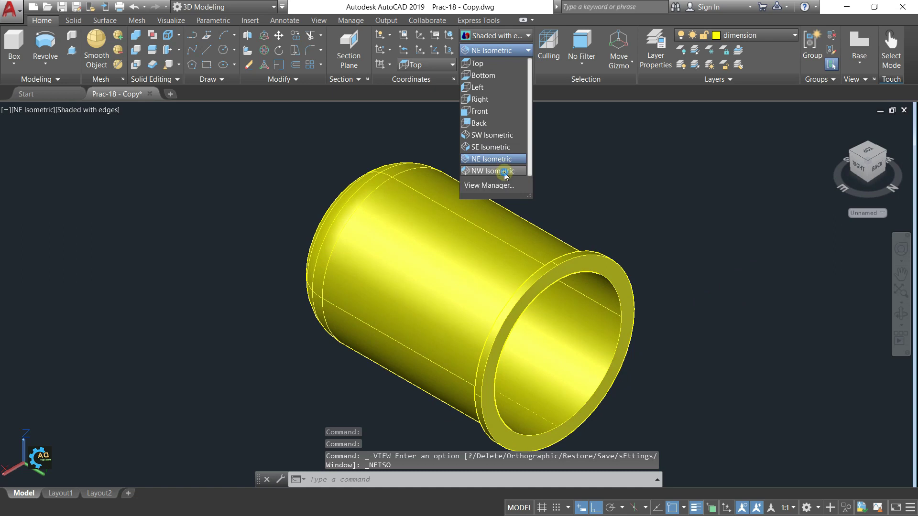
pyautogui.click(504, 172)
pyautogui.moveTo(459, 272)
pyautogui.keyDown('shift'); pyautogui.mouseDown(button='middle')
pyautogui.moveTo(507, 221)
pyautogui.moveTo(516, 180)
pyautogui.moveTo(508, 134)
pyautogui.mouseUp(button='middle'); pyautogui.keyUp('shift')
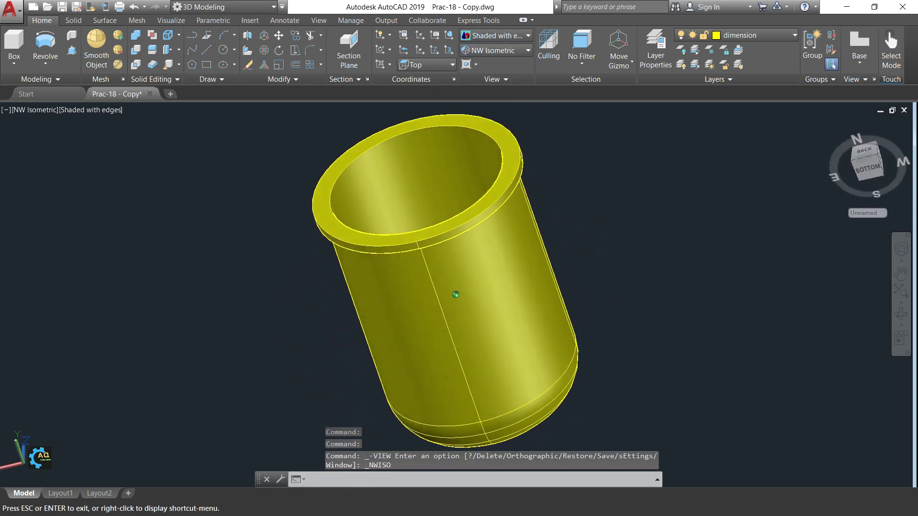
pyautogui.scroll(-2, 519, 219)
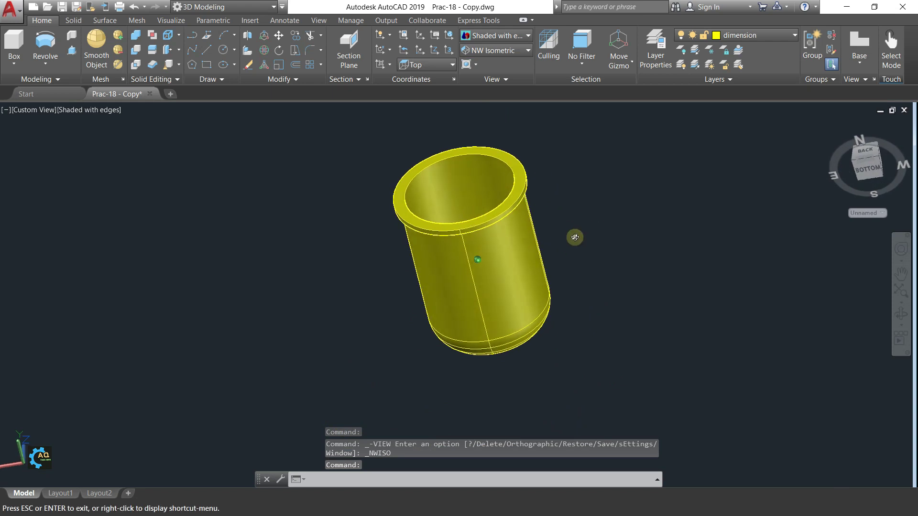
pyautogui.press('Escape')
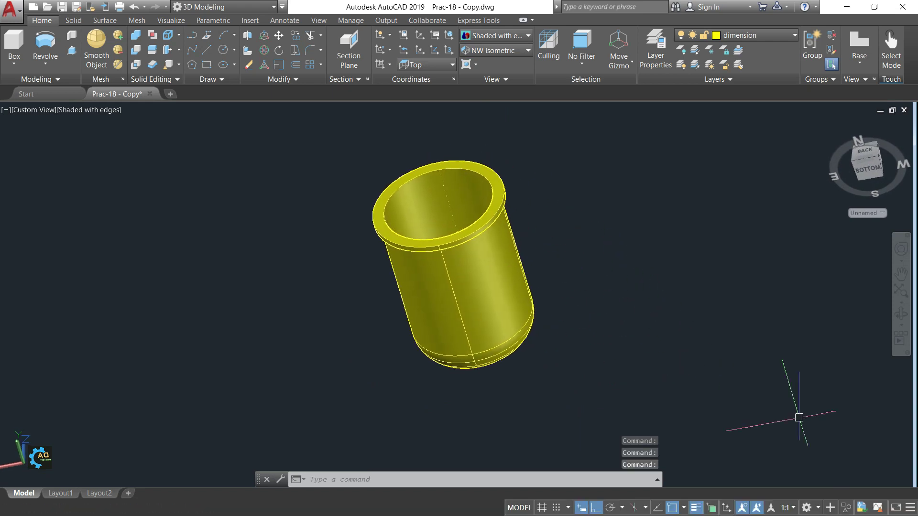